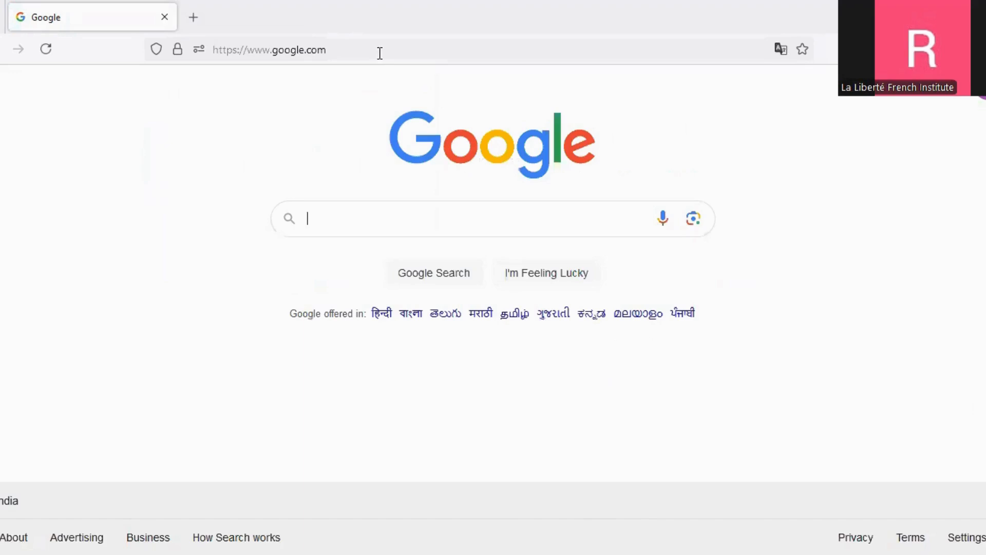
# Enter the La Liberté address web.lalibert.com in Firefox's address bar and try loading it
pyautogui.click(380, 50)
pyautogui.click(267, 427)
pyautogui.click(346, 57)
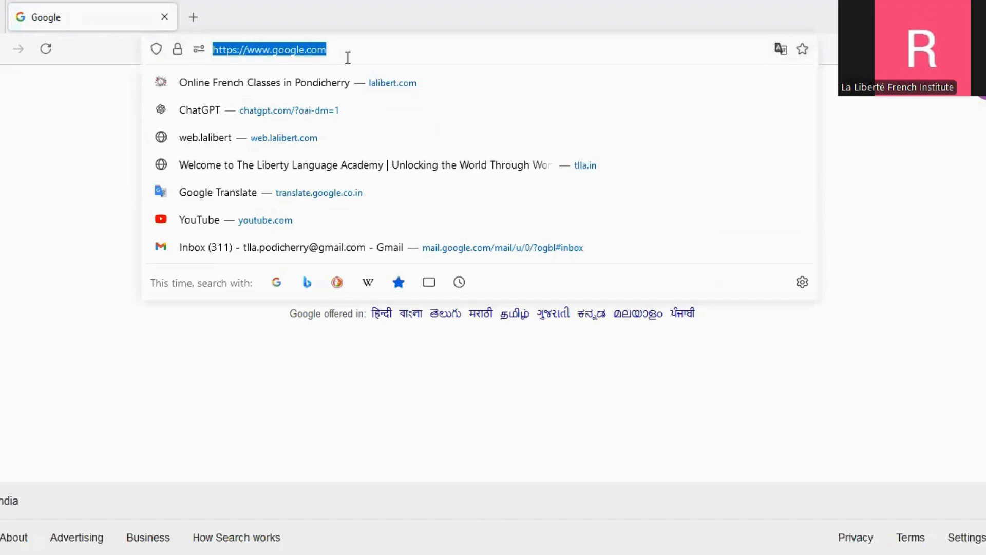
pyautogui.write('www')
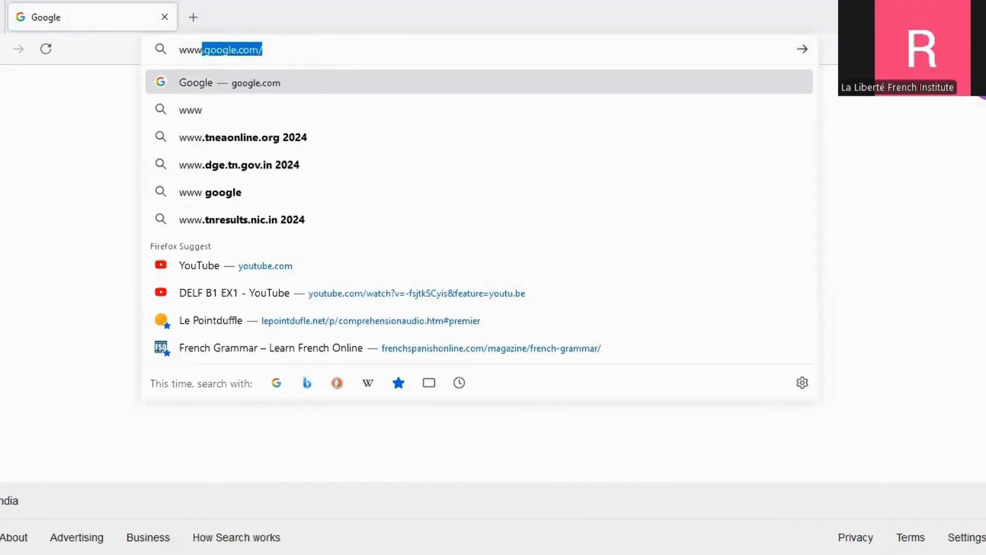
pyautogui.write('.eb')
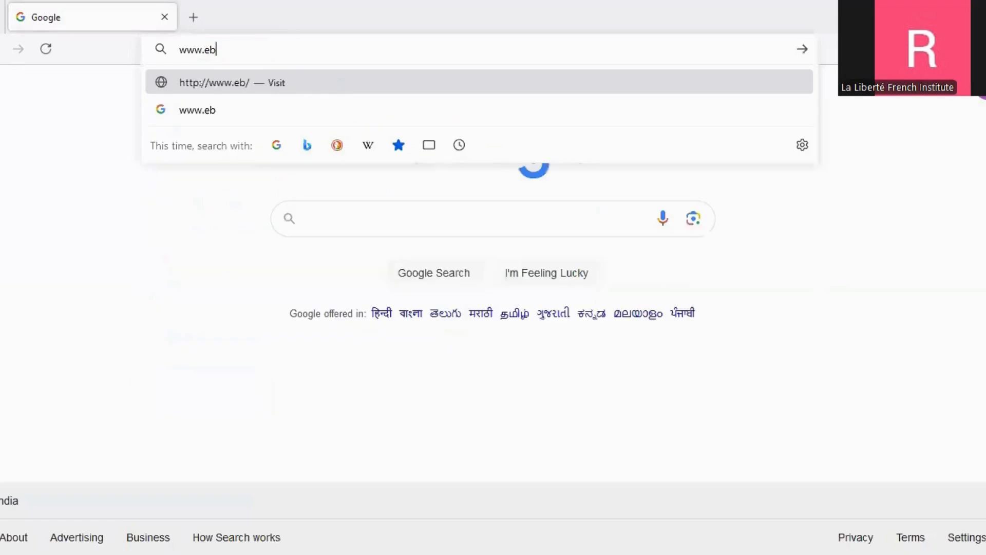
pyautogui.press('BackSpace')
pyautogui.press('BackSpace')
pyautogui.write('s')
pyautogui.press('BackSpace')
pyautogui.write('eb')
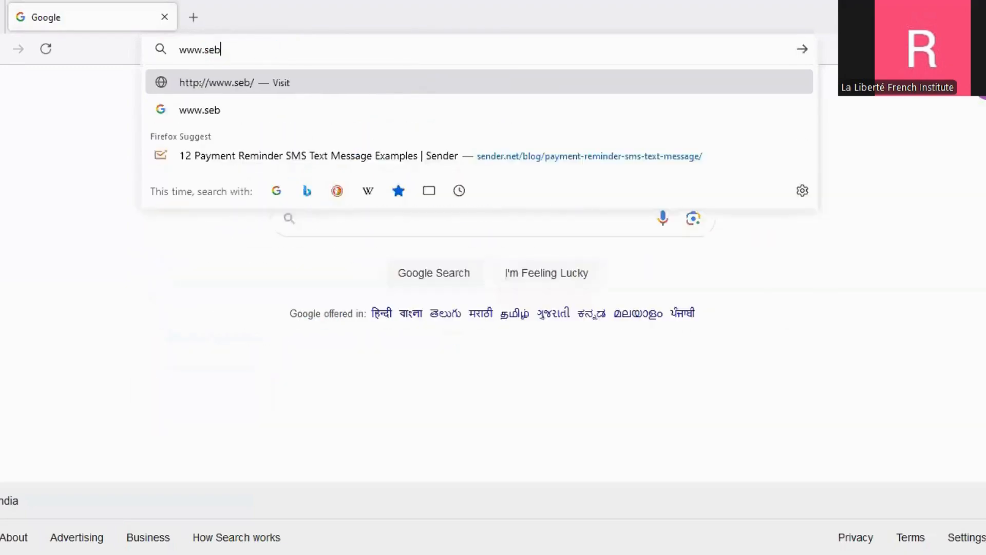
pyautogui.press('BackSpace')
pyautogui.press('BackSpace')
pyautogui.press('BackSpace')
pyautogui.write('web.')
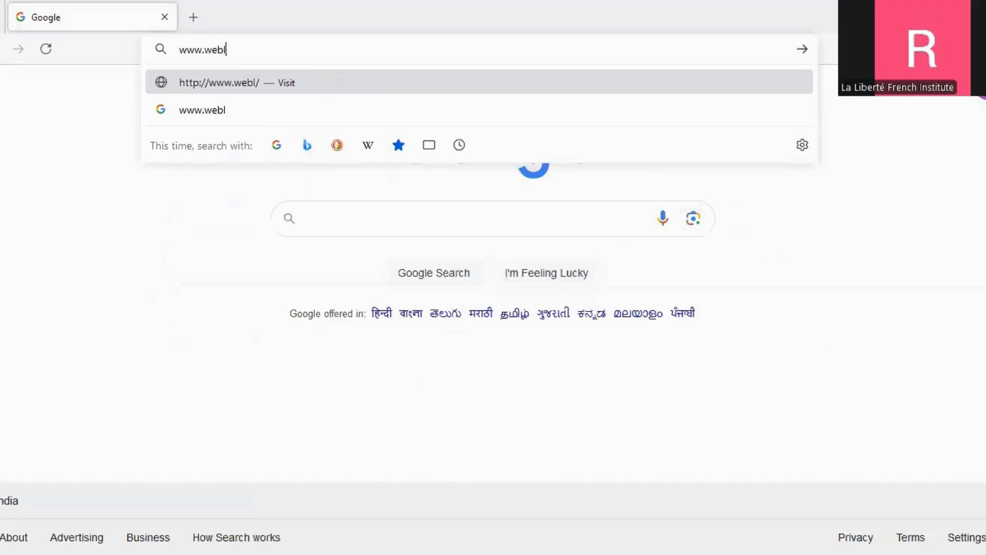
pyautogui.press('BackSpace')
pyautogui.write('.lali')
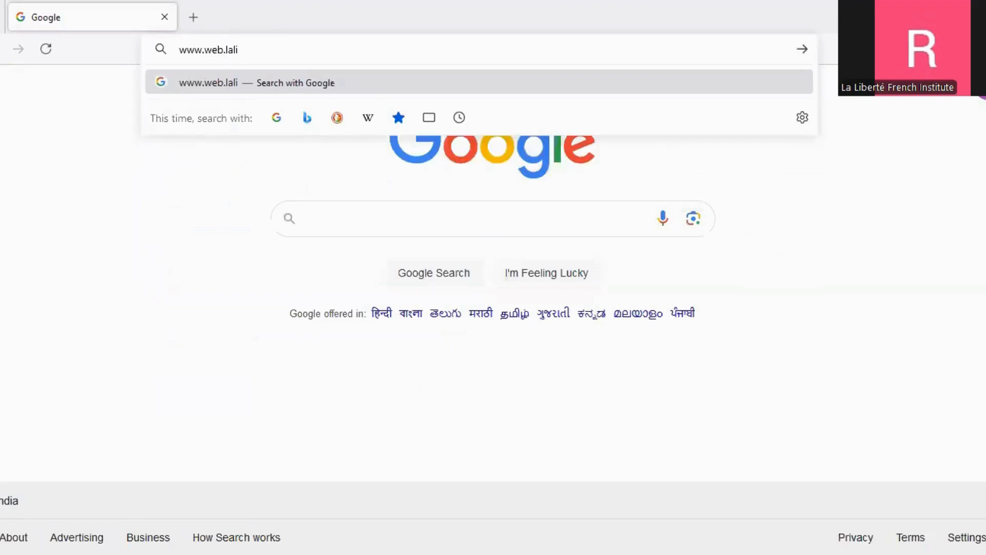
pyautogui.write('bert.com')
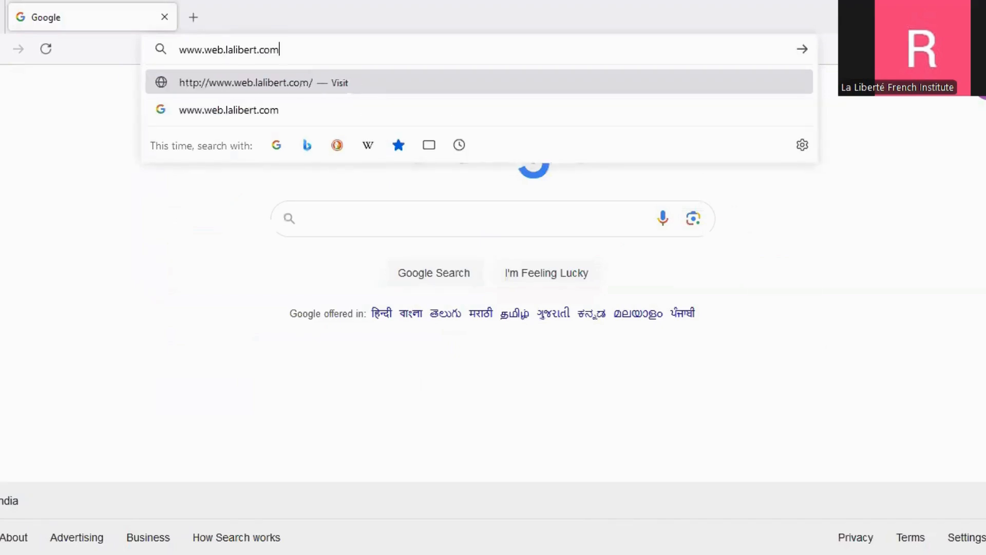
pyautogui.press('Return')
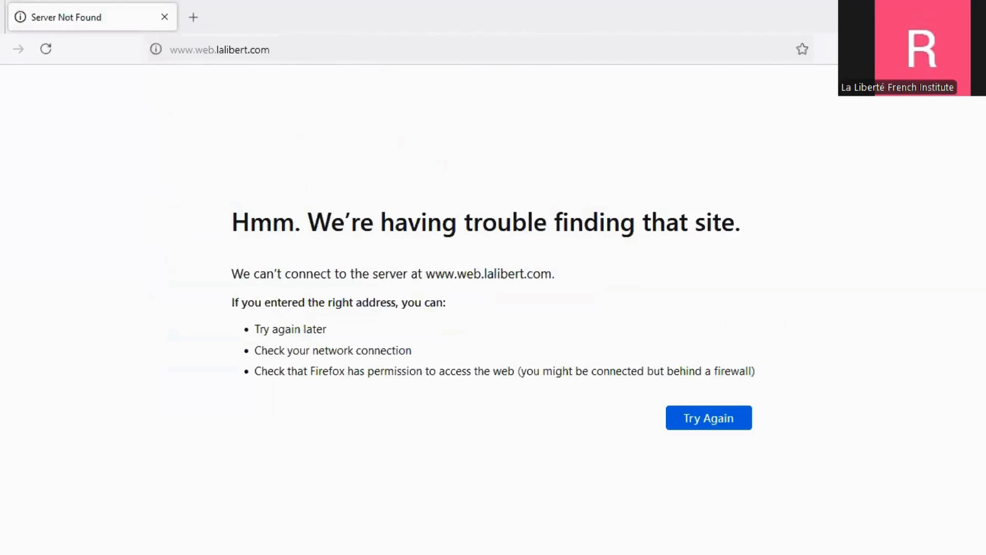
# Retype web.lalibert.com after the server-not-found error to reach the login page
pyautogui.click(291, 53)
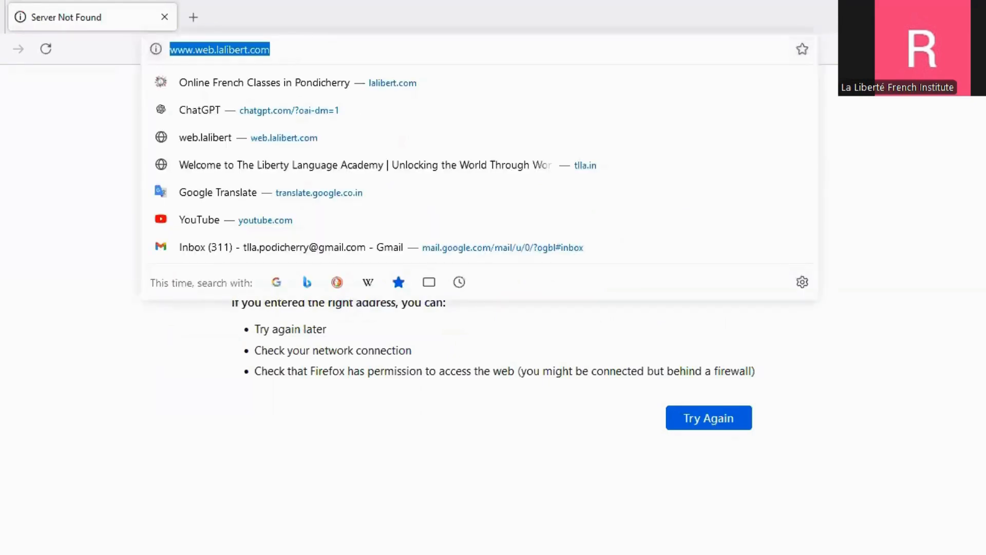
pyautogui.write('web.lalibert')
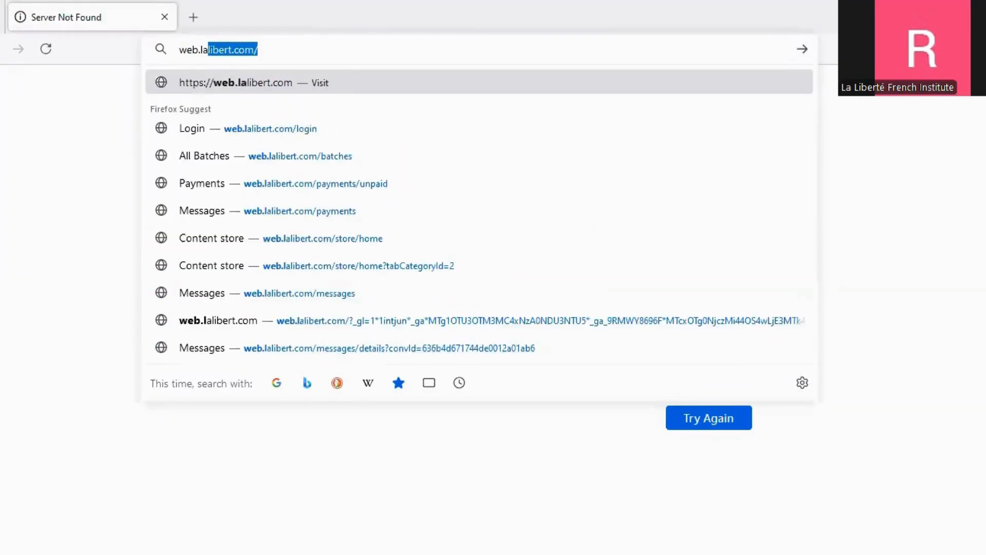
pyautogui.write('.com')
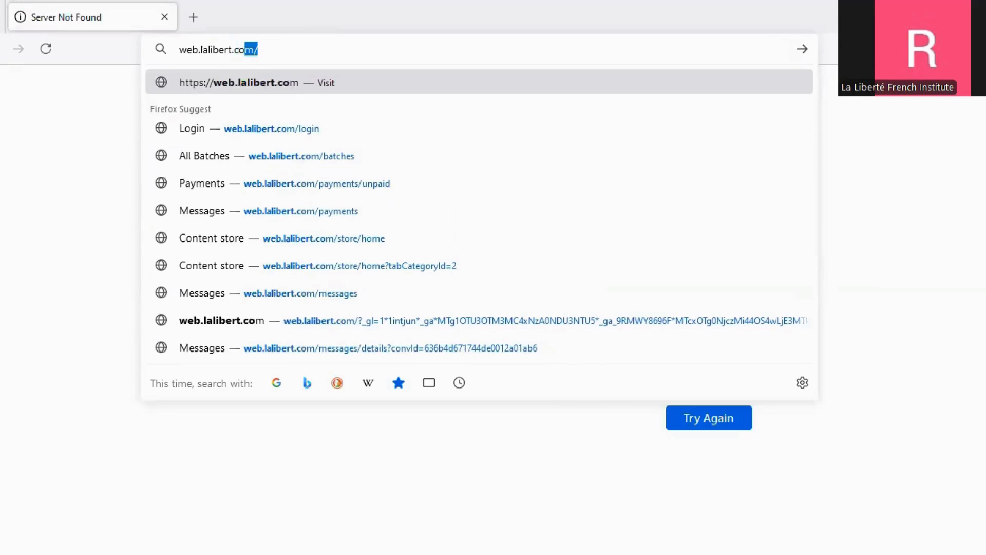
pyautogui.press('Return')
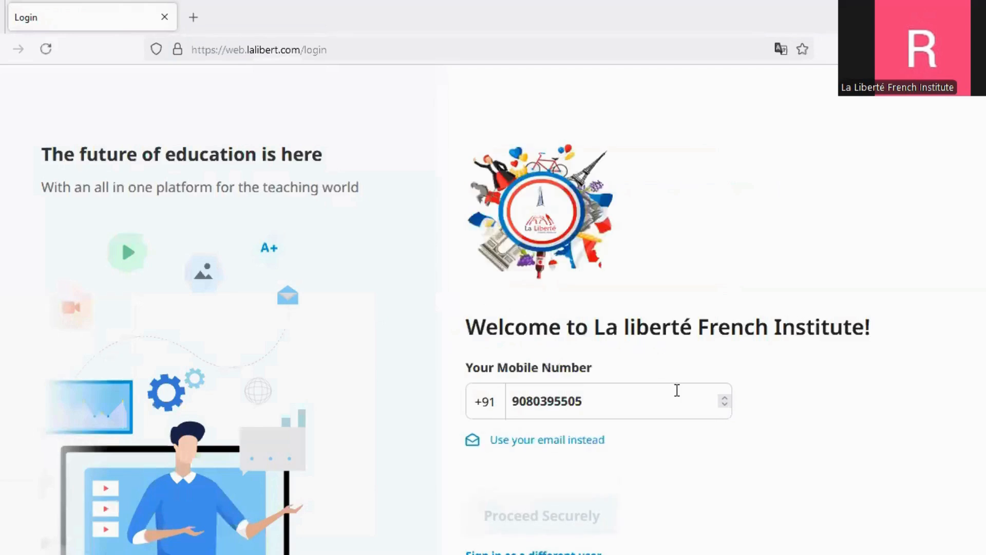
# Replace the prefilled mobile number with the student's number and proceed securely to OTP
pyautogui.click(643, 405)
pyautogui.press('BackSpace')
pyautogui.press('BackSpace')
pyautogui.press('BackSpace')
pyautogui.press('BackSpace')
pyautogui.press('BackSpace')
pyautogui.press('BackSpace')
pyautogui.press('BackSpace')
pyautogui.press('BackSpace')
pyautogui.press('BackSpace')
pyautogui.press('BackSpace')
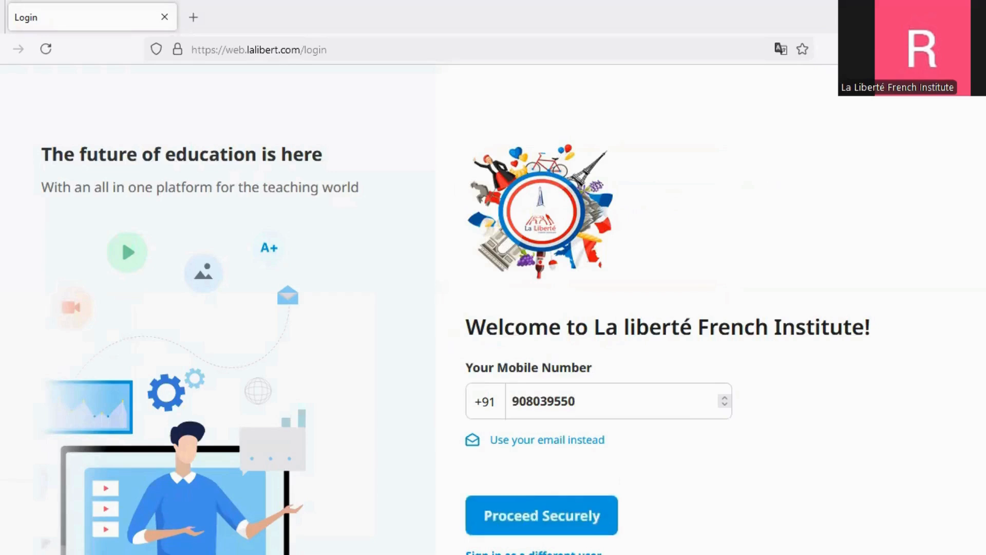
pyautogui.write('-2')
pyautogui.press('BackSpace')
pyautogui.press('BackSpace')
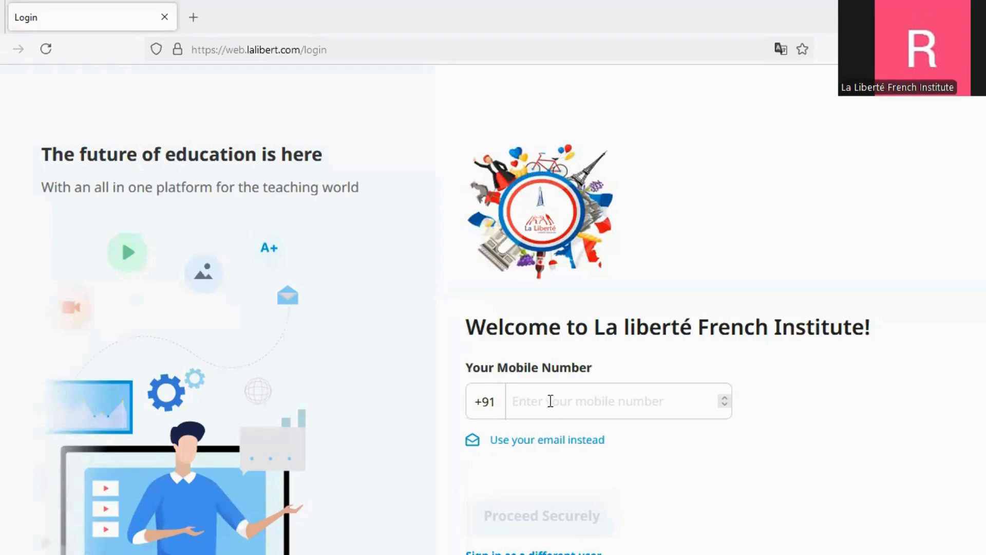
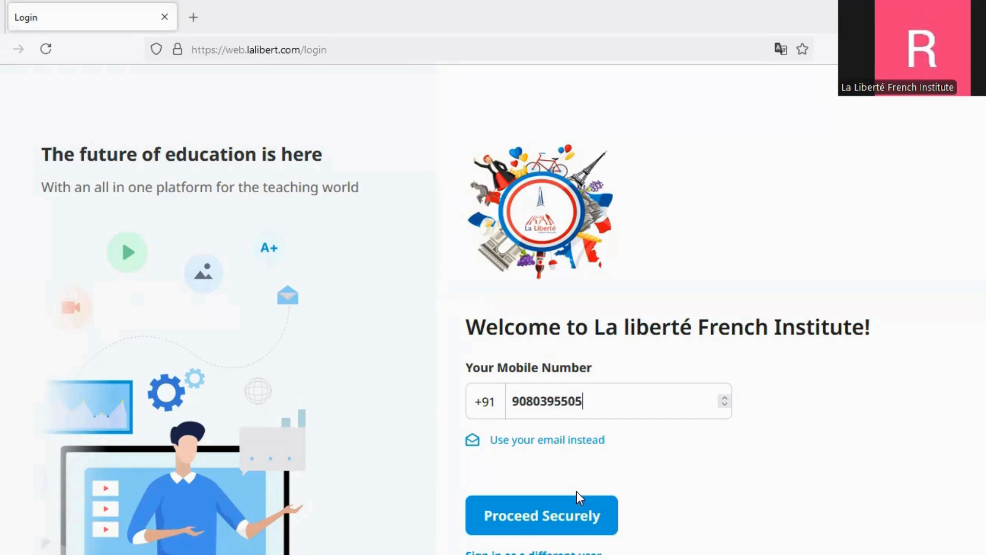
pyautogui.click(535, 529)
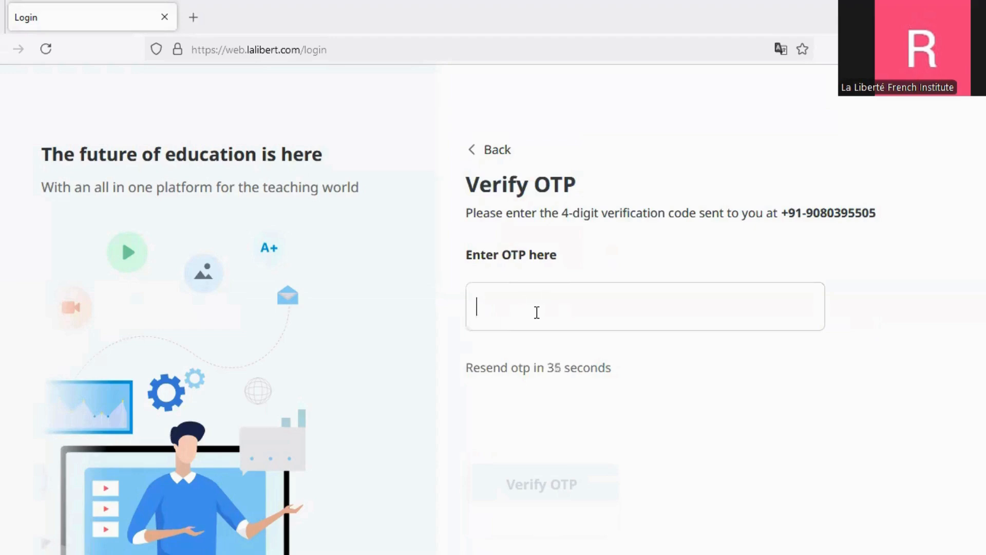
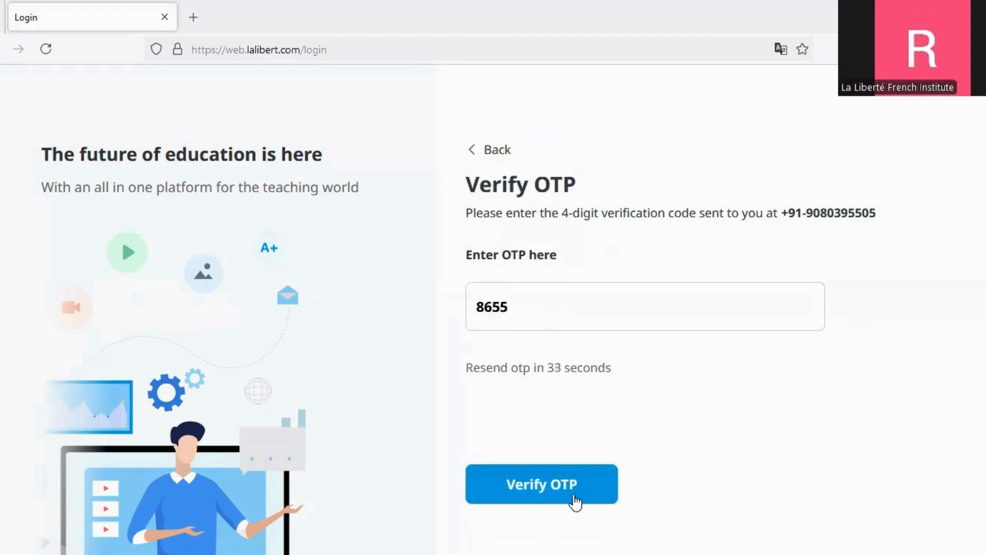
# Verify the 4-digit OTP code and enter the student's name
pyautogui.click(575, 501)
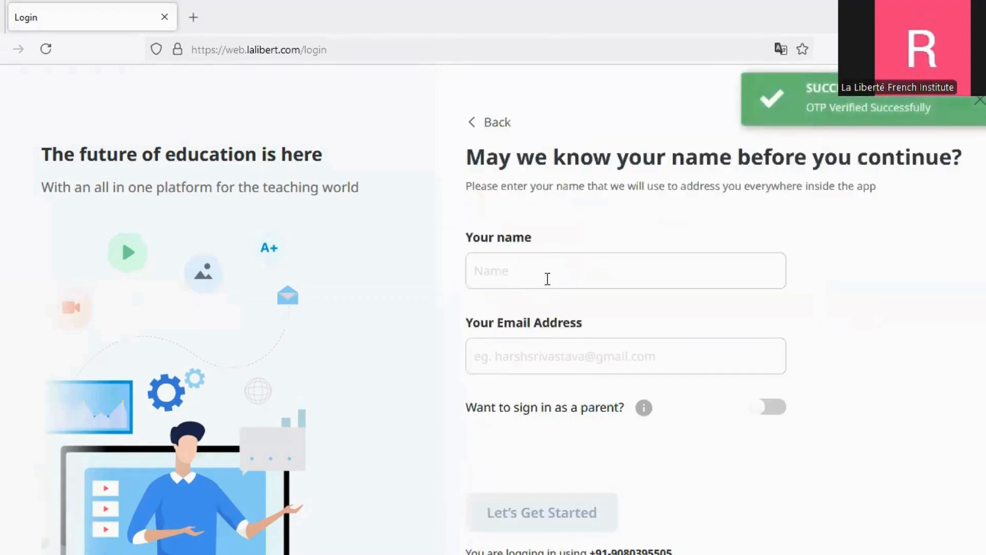
pyautogui.click(546, 275)
pyautogui.write('Raj')
pyautogui.press('BackSpace')
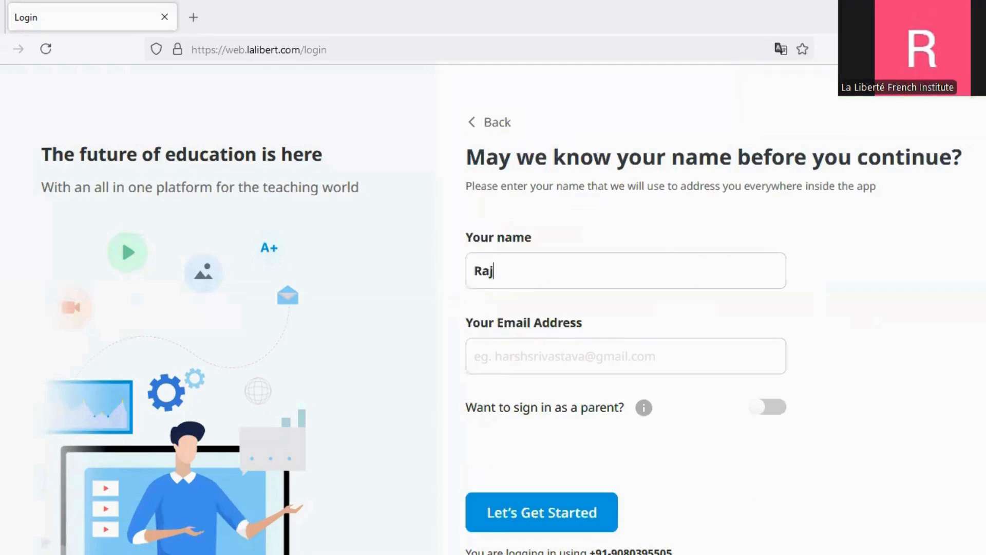
# Leave the parent sign-in switch off and finish registration with Let's Get Started
pyautogui.click(646, 367)
pyautogui.scroll(-1, 647, 372)
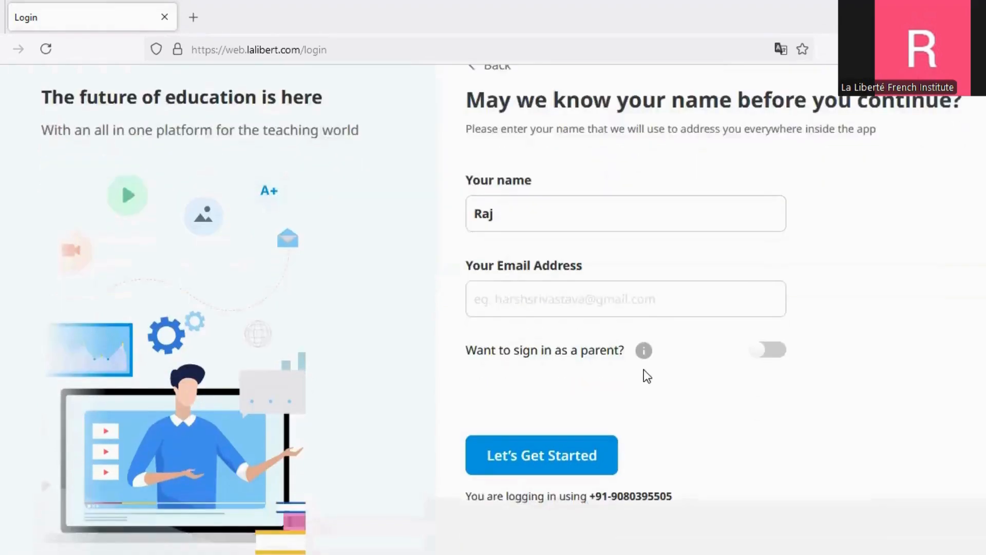
pyautogui.click(753, 354)
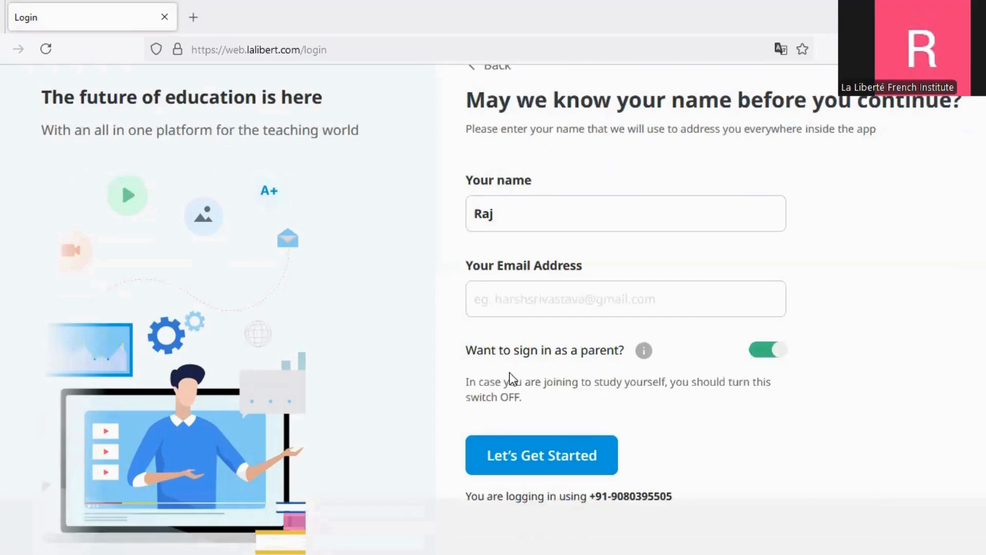
pyautogui.click(771, 350)
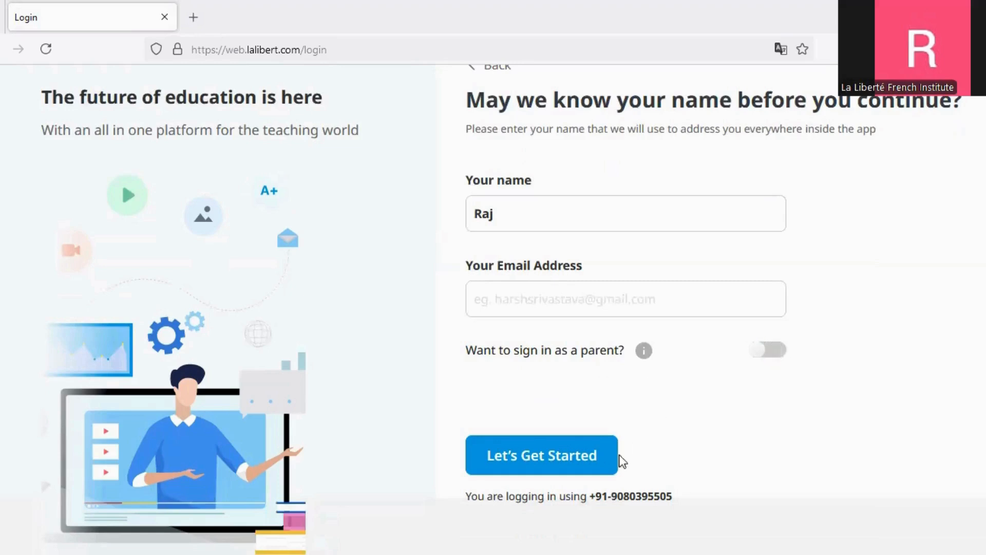
pyautogui.click(536, 470)
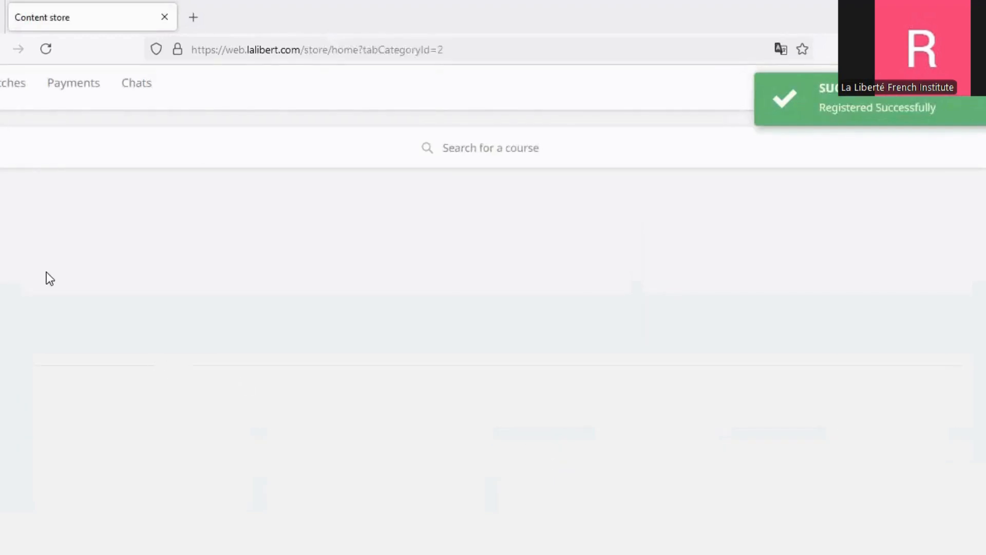
# Go to the Batches page to see the RF-2PM OIF-Basics batch
pyautogui.click(3, 97)
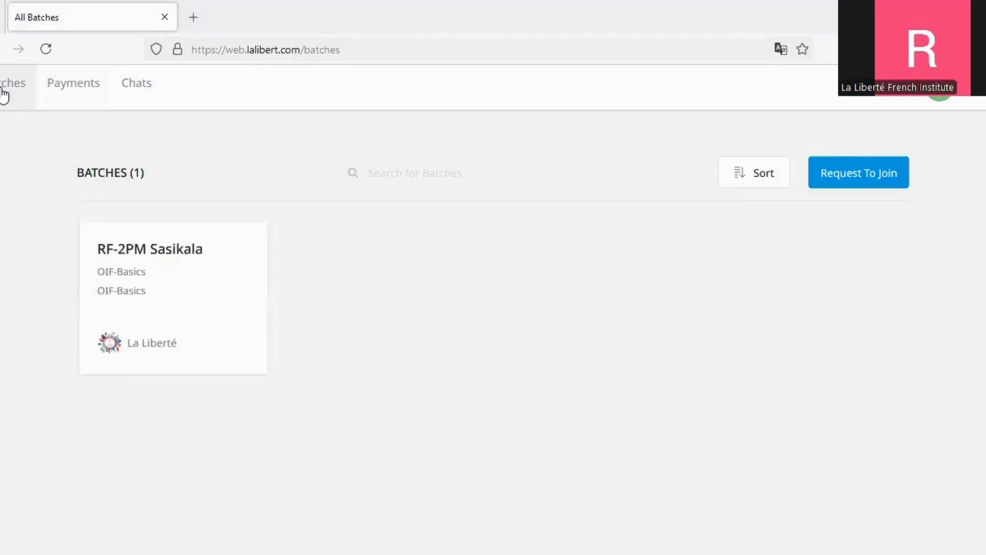
pyautogui.click(81, 89)
pyautogui.click(143, 90)
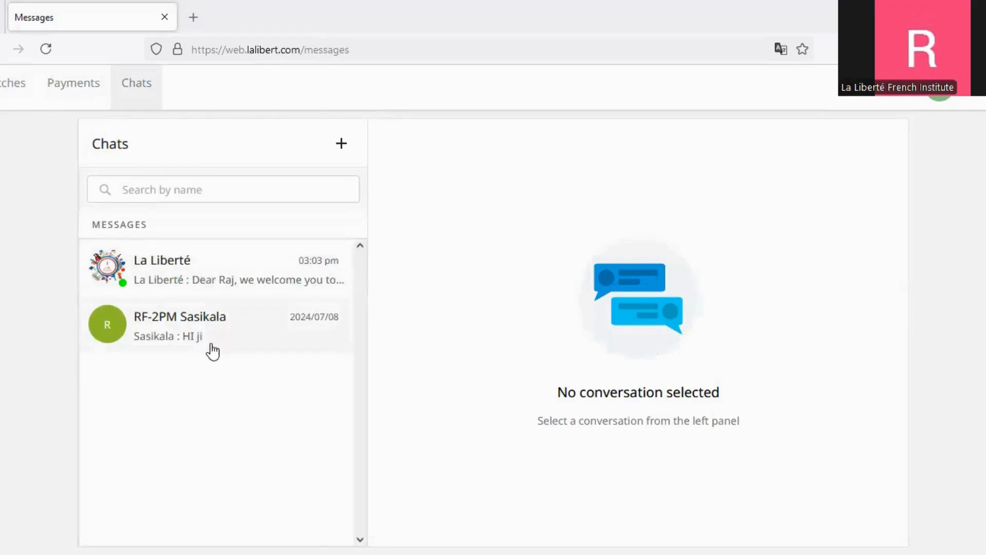
pyautogui.click(81, 83)
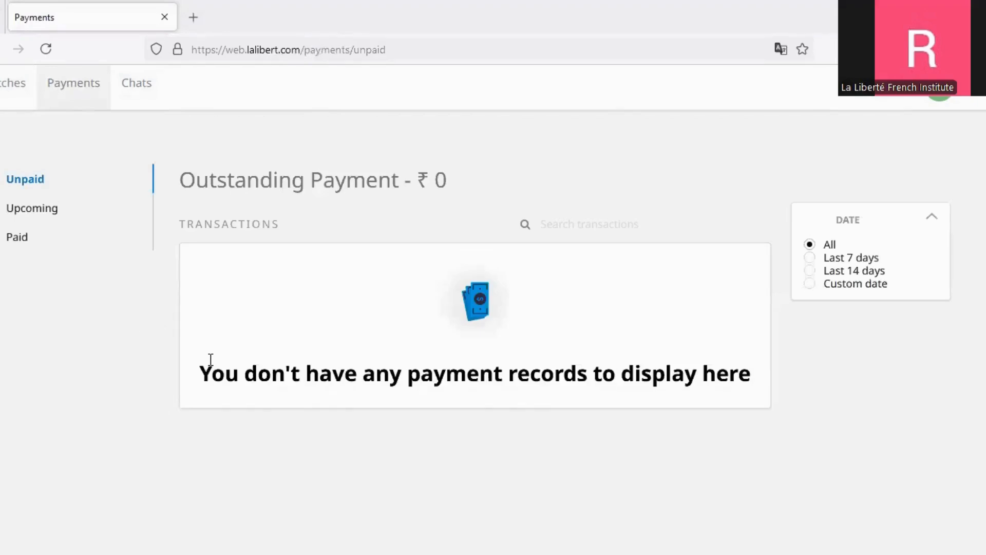
pyautogui.click(4, 90)
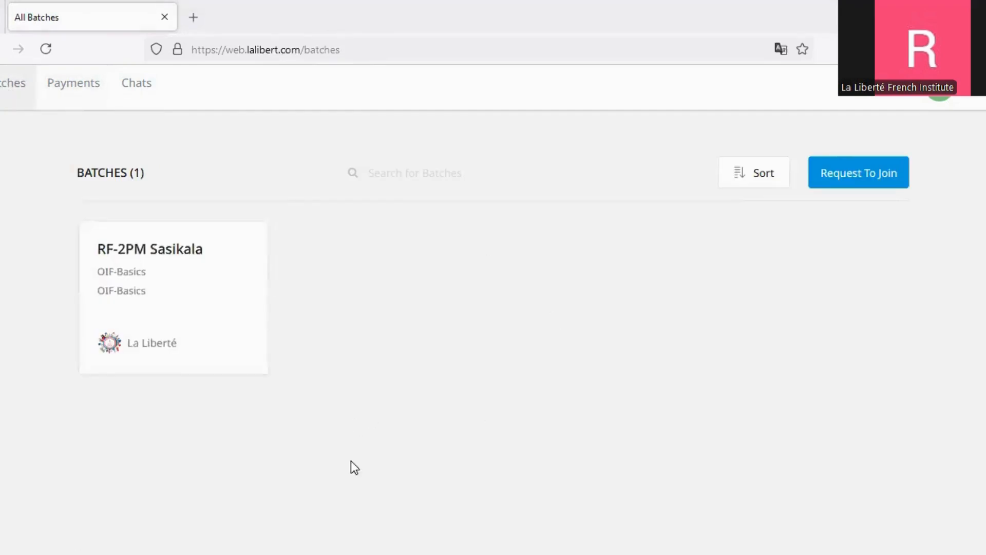
# Open the OIF-Basics batch overview and join its live RF-2PM class
pyautogui.click(203, 284)
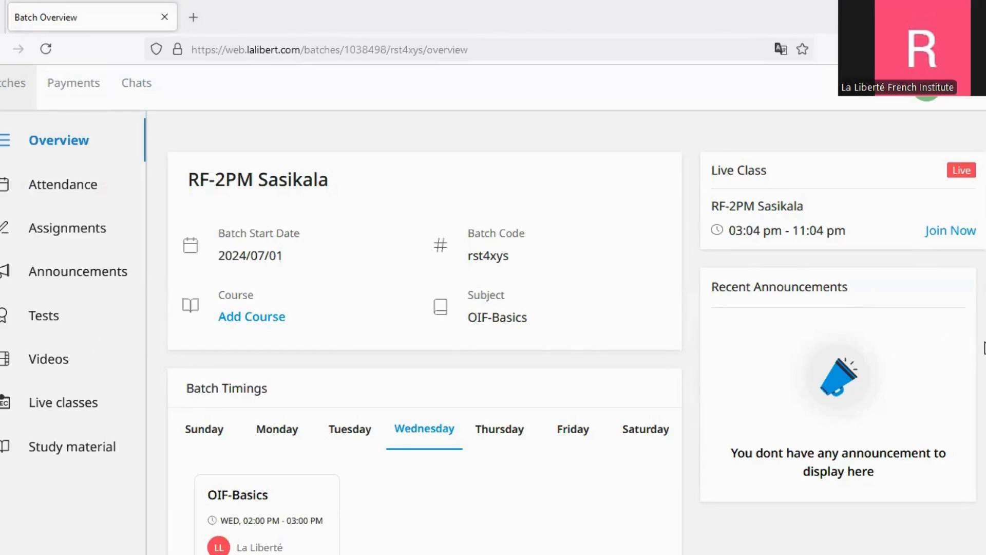
pyautogui.click(950, 234)
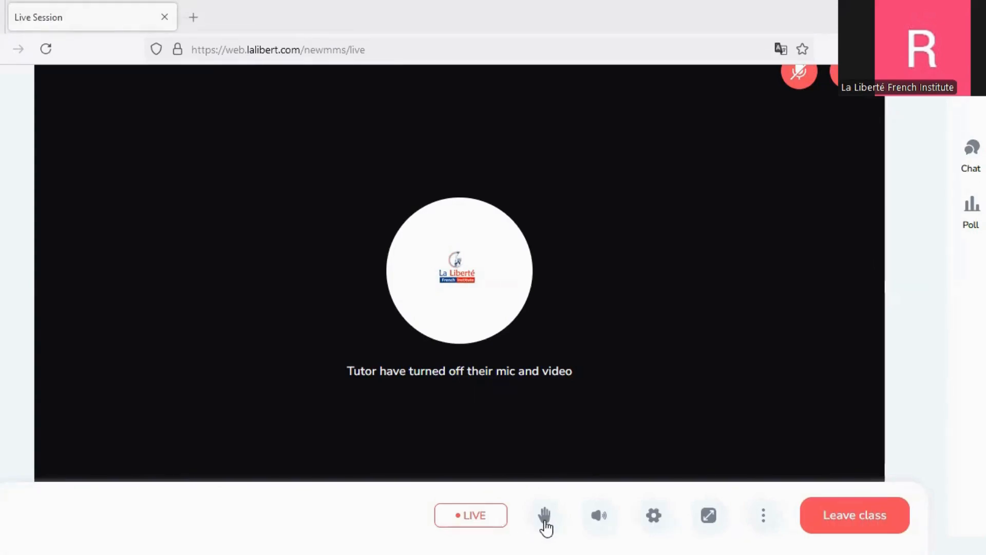
# Raise a hand in the live RF-2PM session once it loads
pyautogui.click(545, 518)
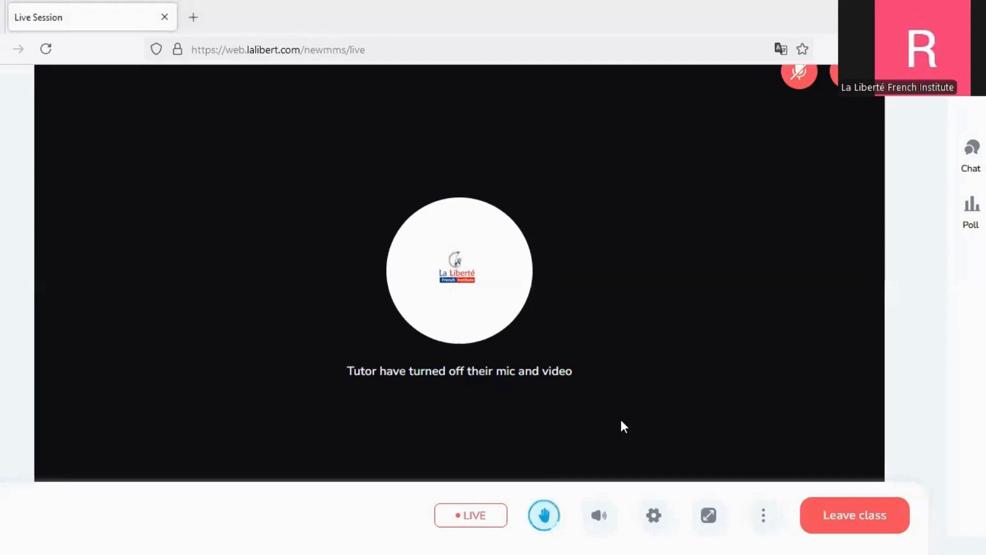